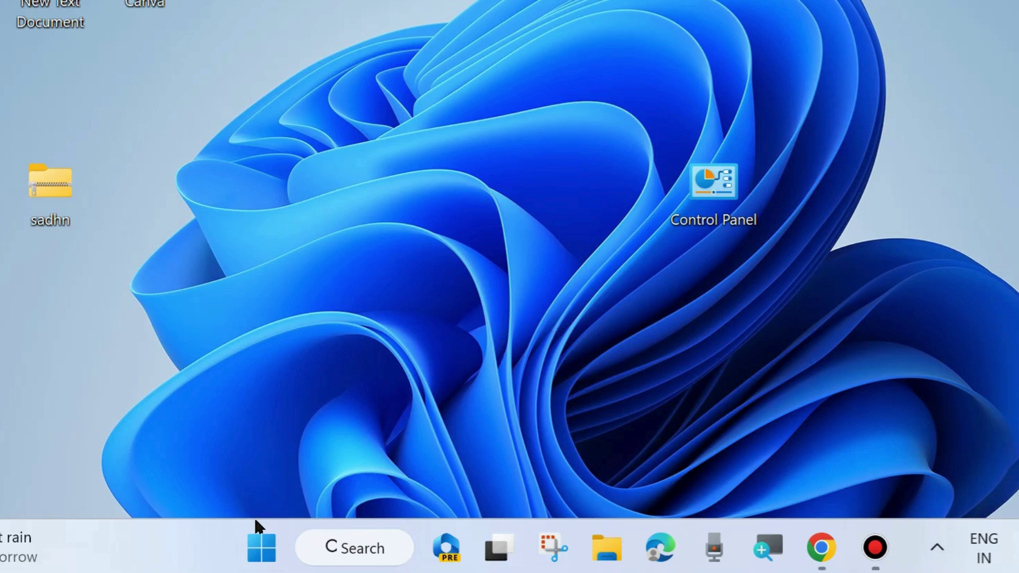
Open Control Panel from its desktop icon and scroll the All items list to Power Options
double_click(708, 191)
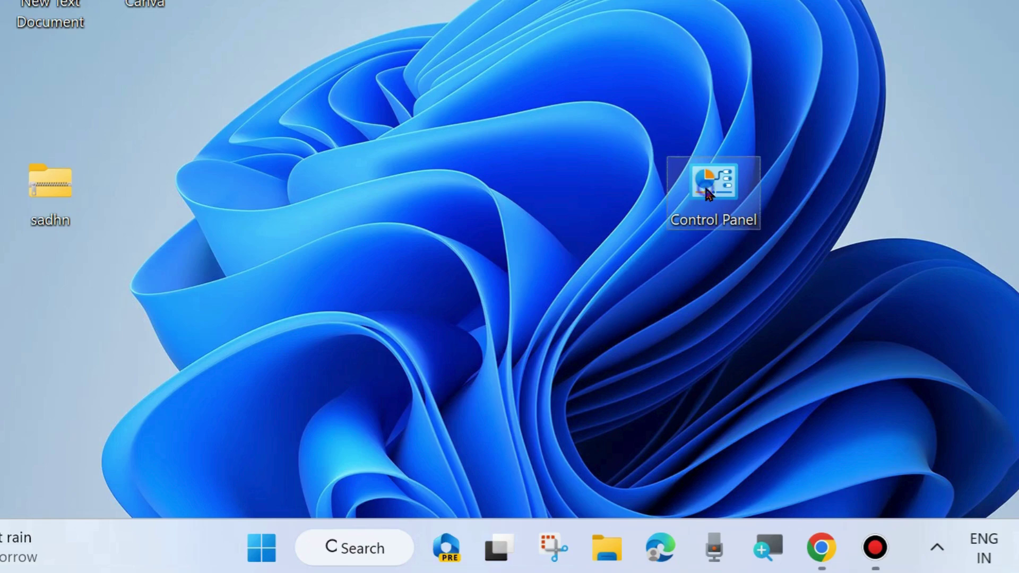
scroll(287, 395, "down", 2)
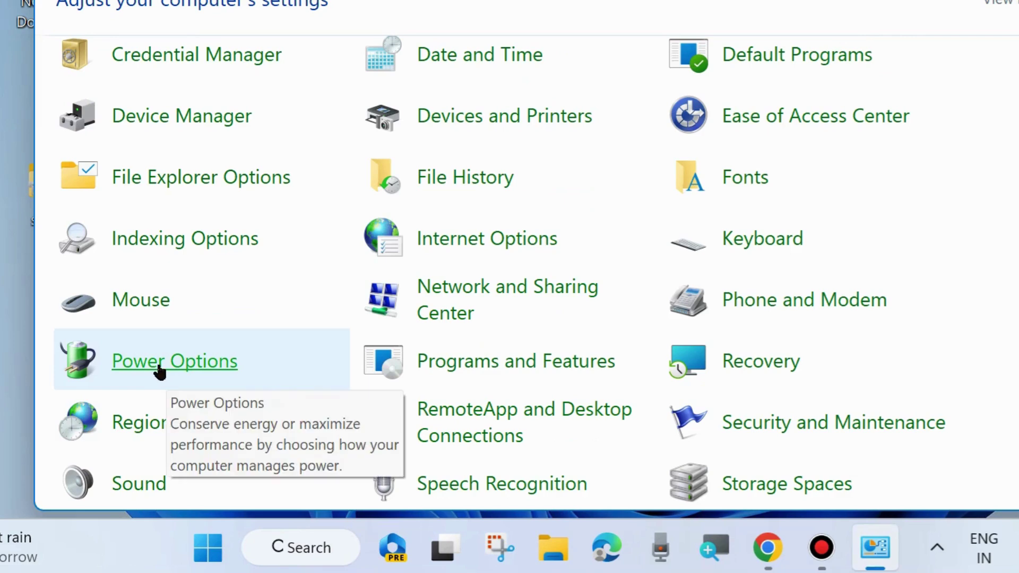
Go from Power Options to the Balanced plan's Edit Plan Settings page
left_click(159, 365)
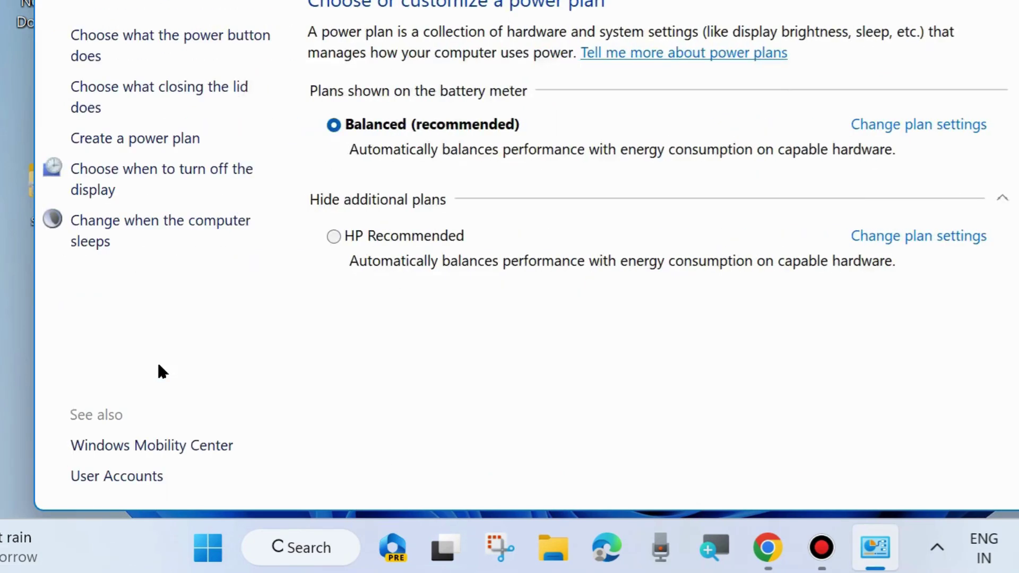
left_click_drag(492, 0, 466, 27)
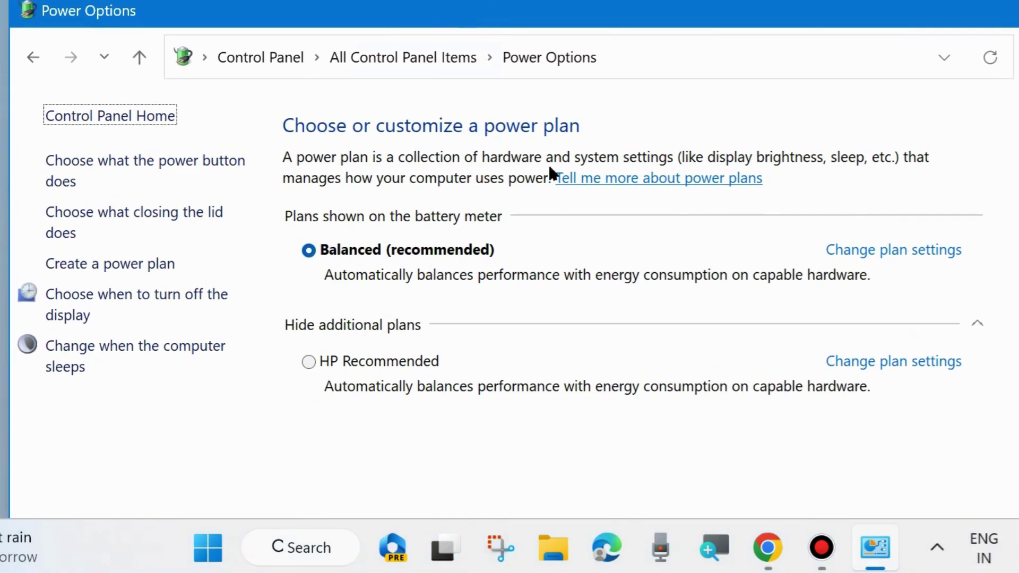
left_click(878, 254)
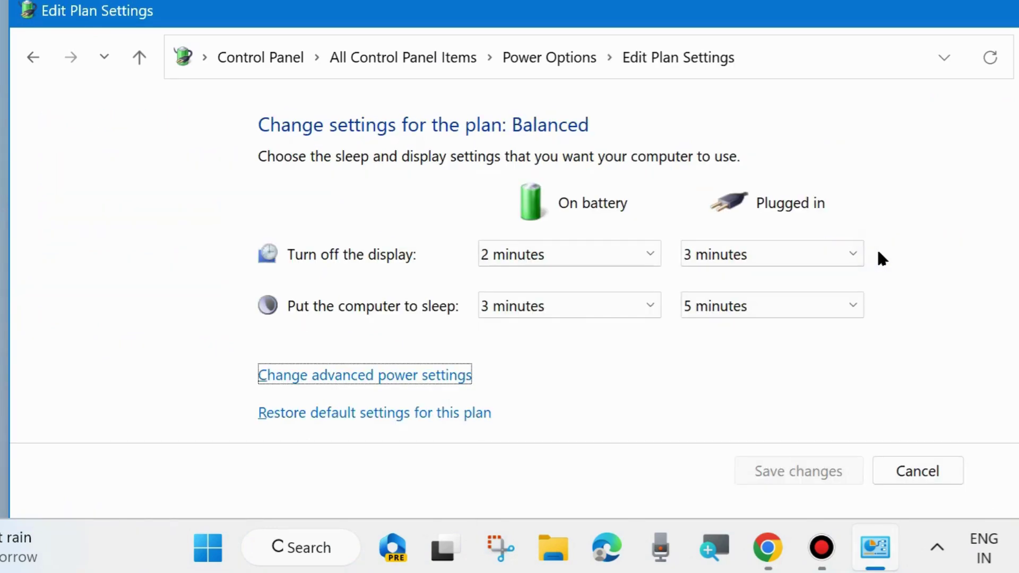
left_click(377, 377)
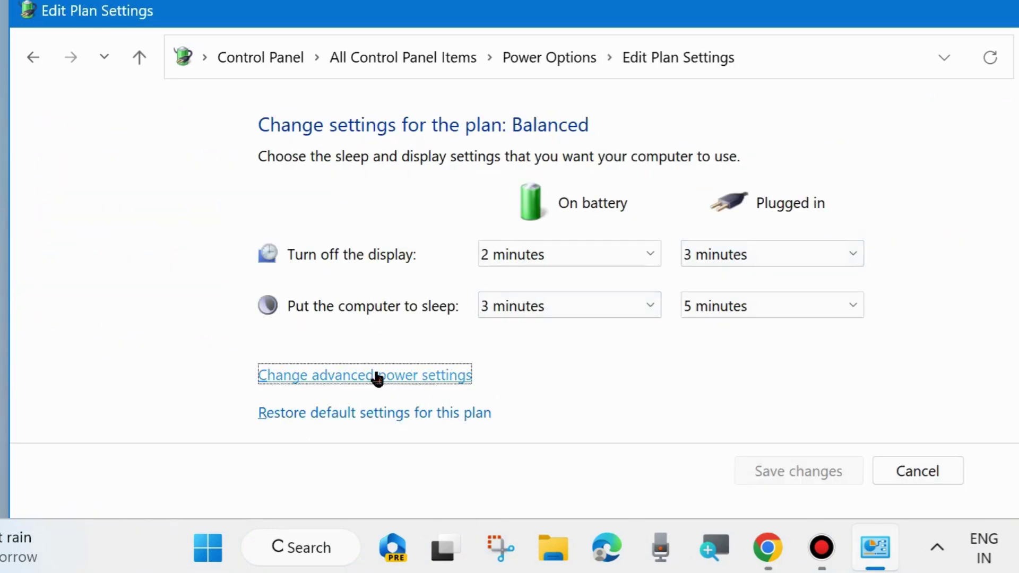
In the Balanced plan's advanced settings, expand Processor power management > Maximum processor state
left_click(348, 375)
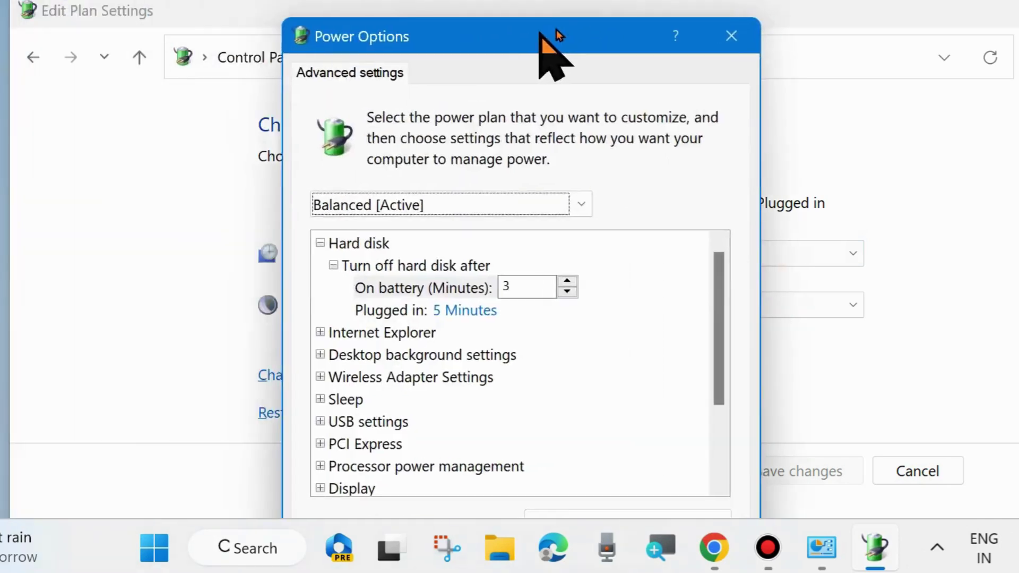
left_click_drag(558, 32, 565, 1)
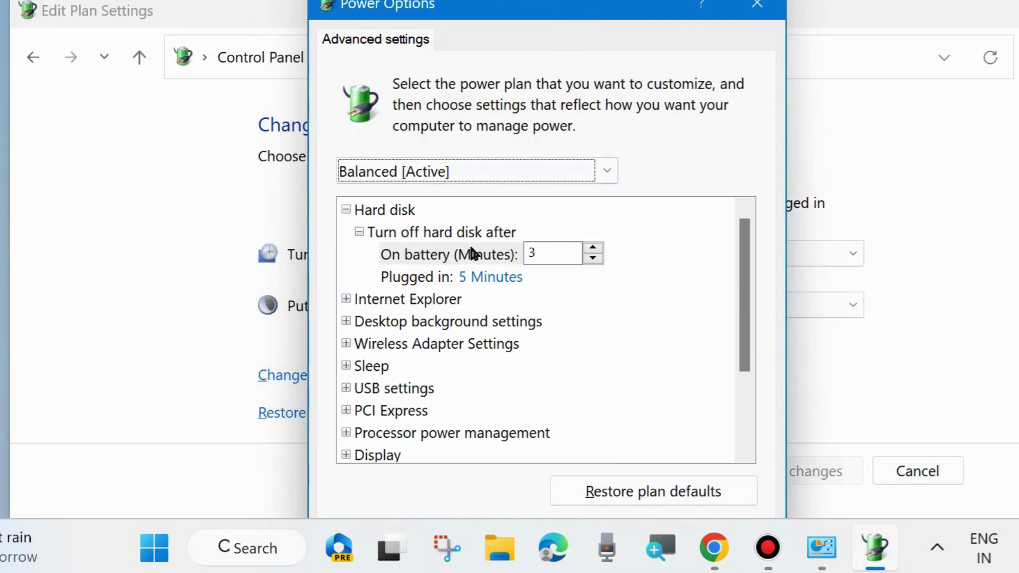
scroll(422, 428, "down", 3)
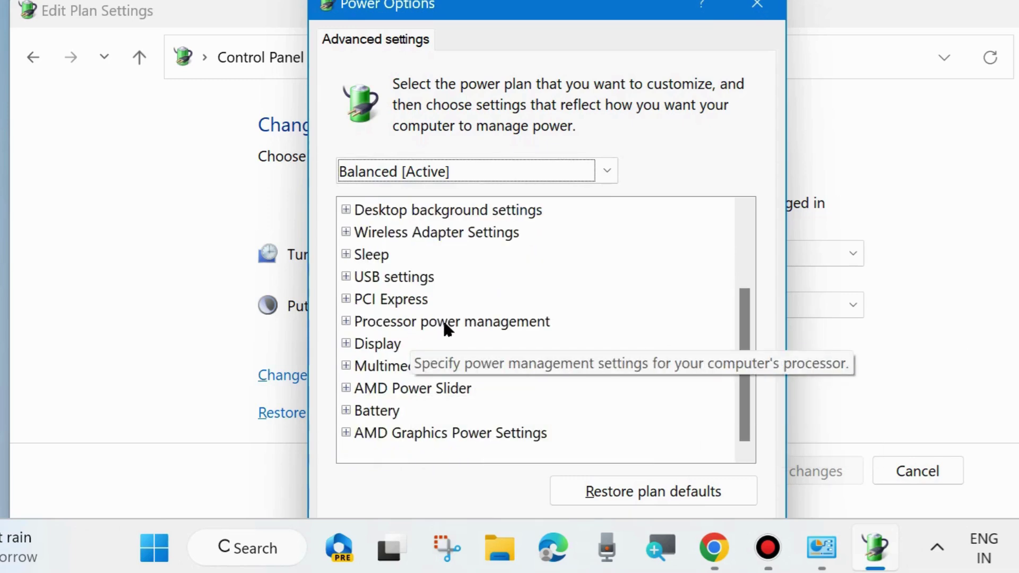
left_click(346, 321)
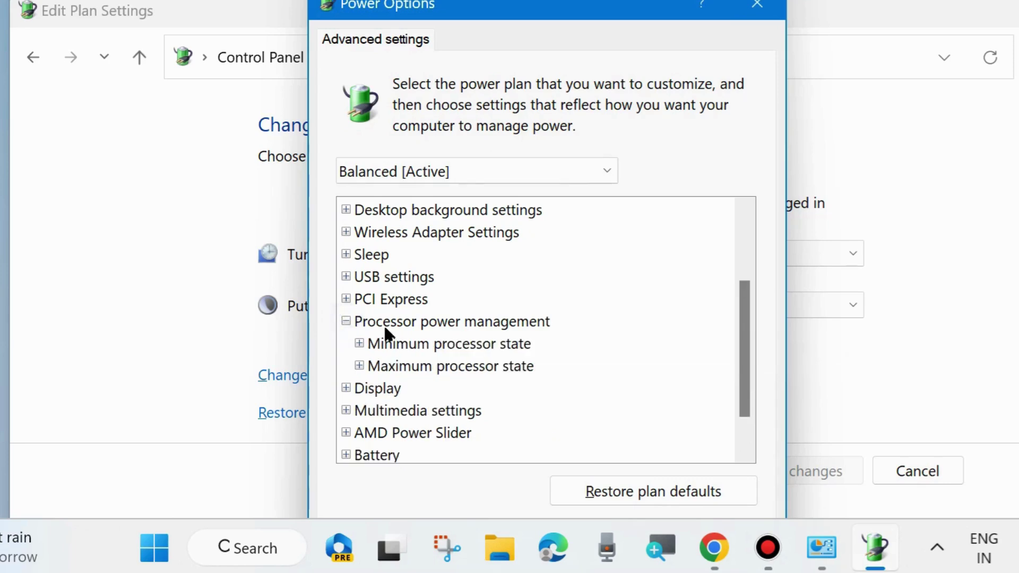
left_click(359, 366)
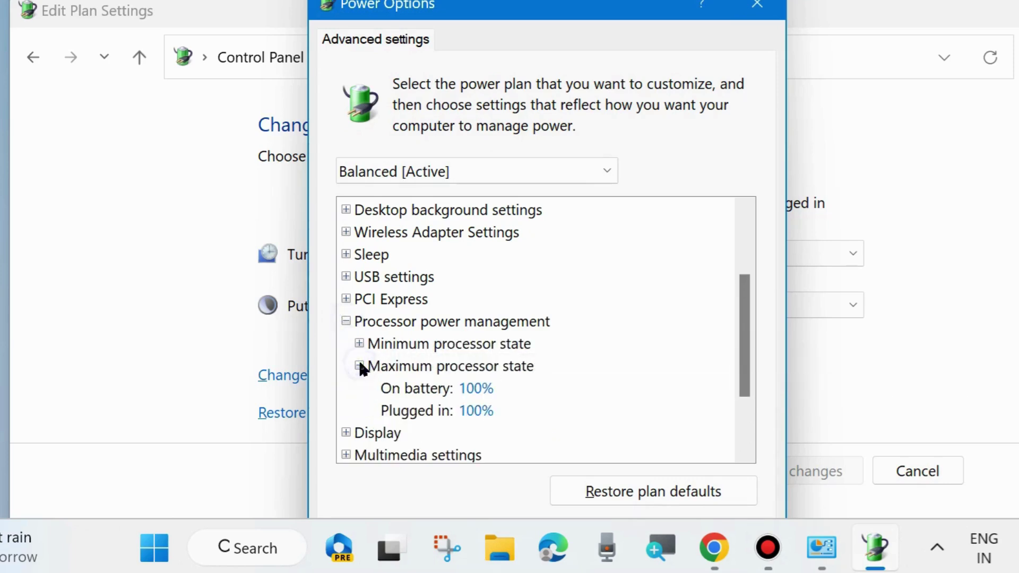
Set Maximum processor state On battery to 20%, keeping 100% plugged in, and save
left_click(475, 390)
left_click_drag(487, 387, 501, 383)
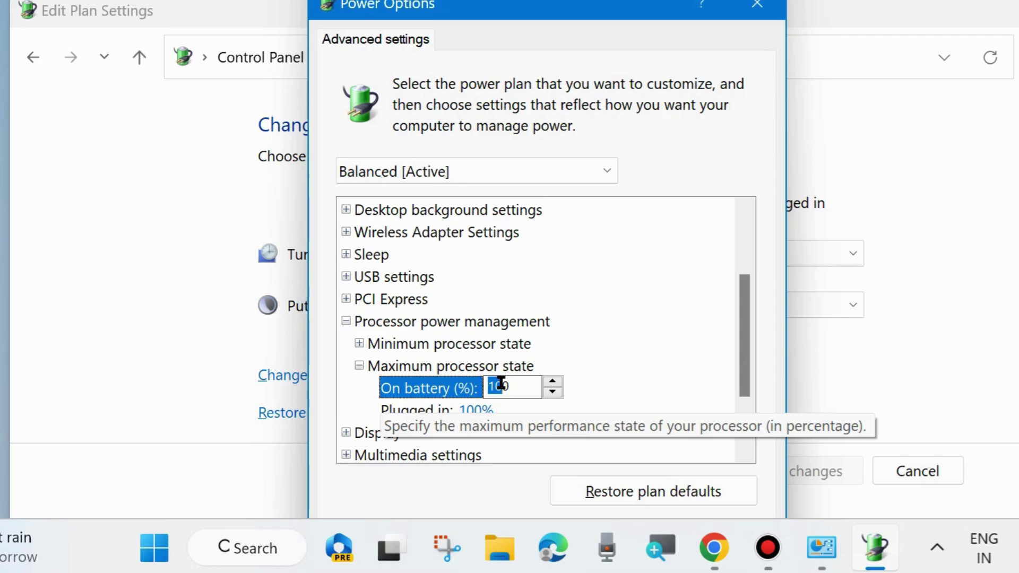
type("20")
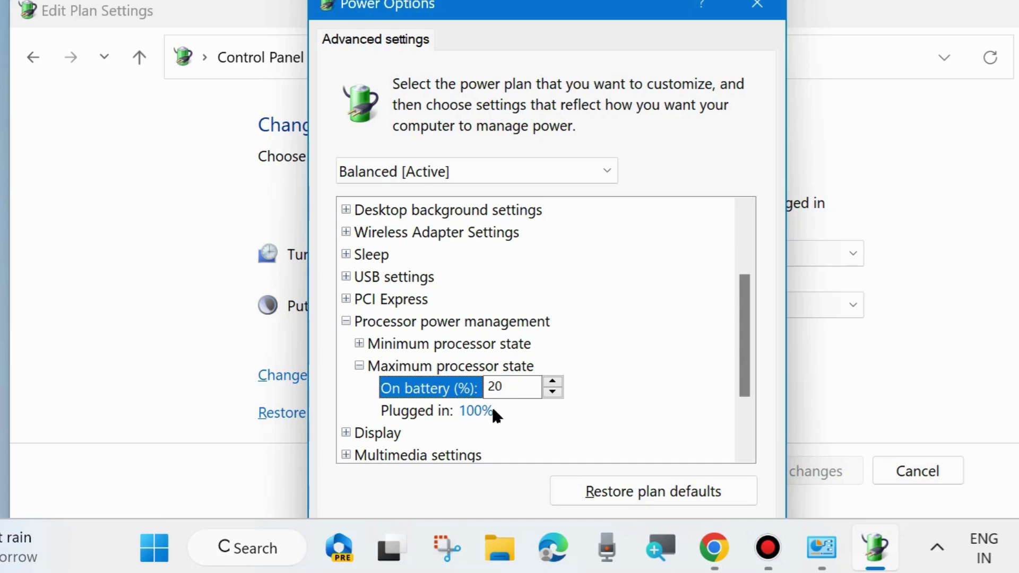
left_click(445, 416)
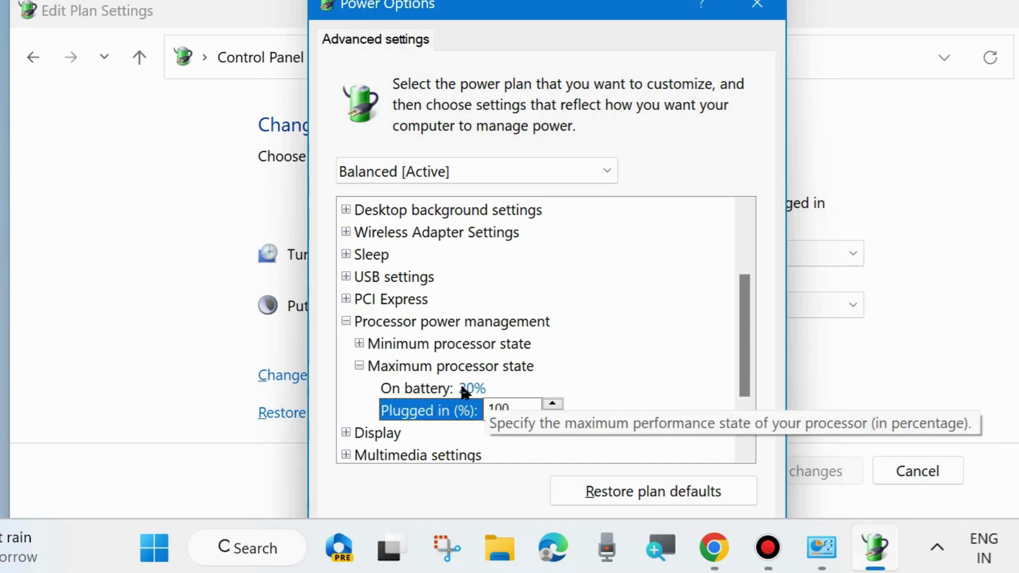
left_click(446, 390)
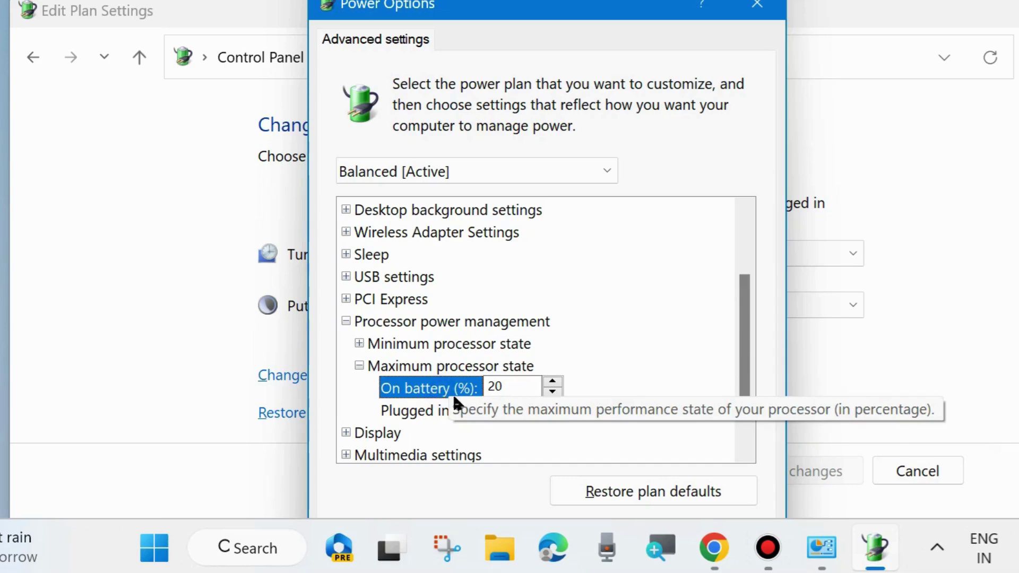
left_click(484, 366)
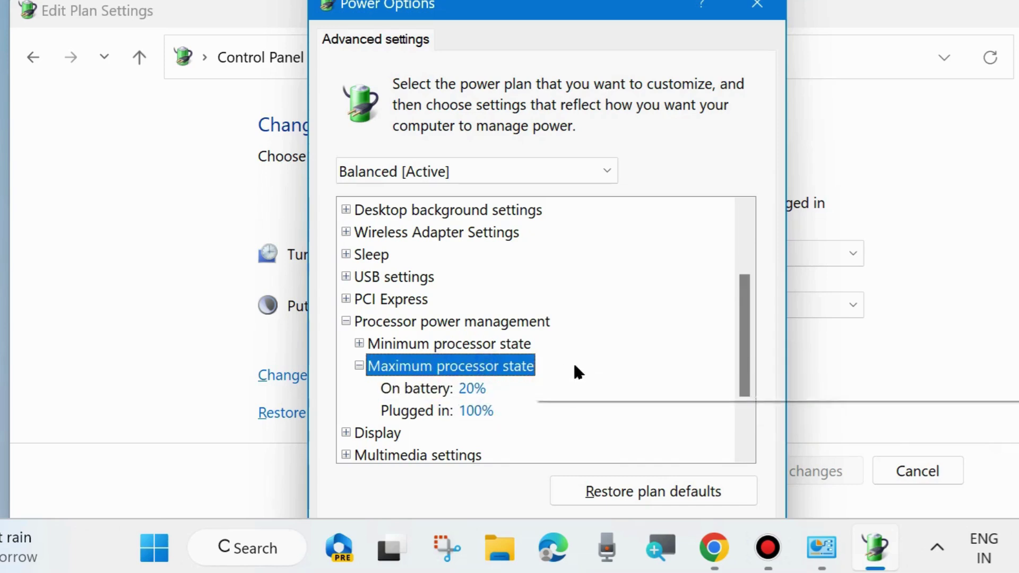
scroll(583, 371, "down", 1)
scroll(583, 372, "down", 1)
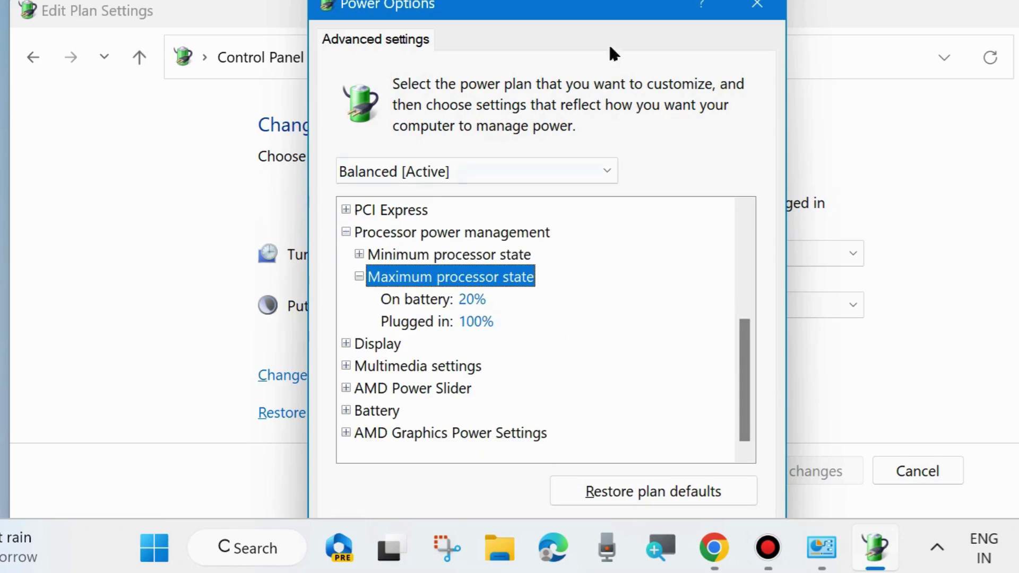
left_click_drag(607, 11, 606, 0)
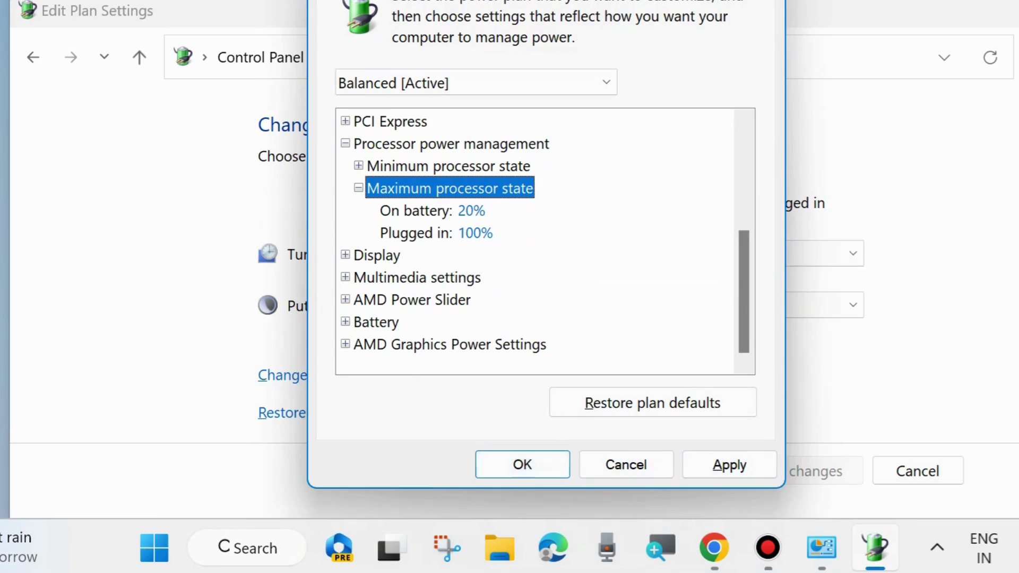
key("Return")
key("alt+F4")
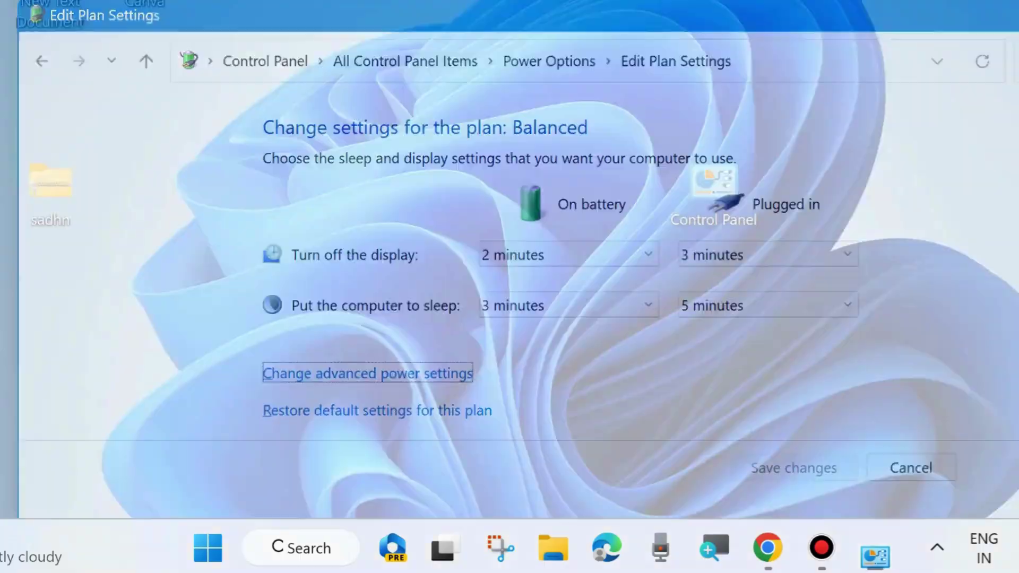
right_click(285, 336)
left_click(348, 17)
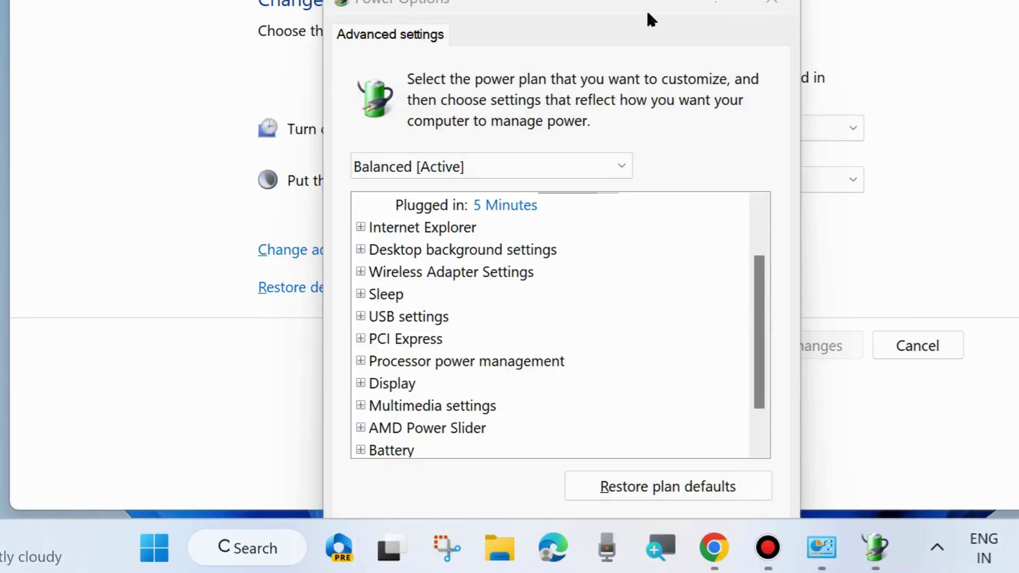
left_click(650, 20)
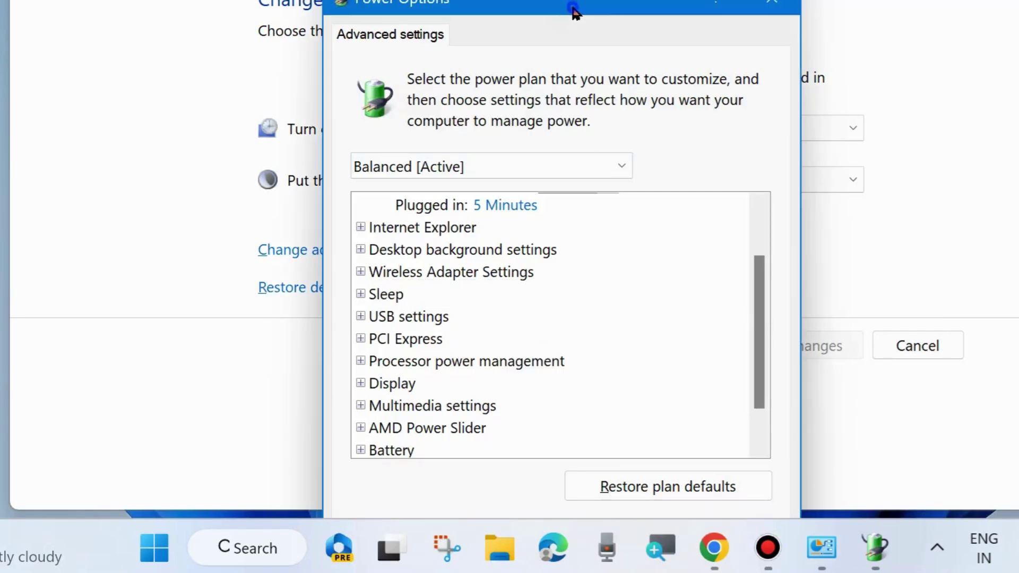
left_click(360, 383)
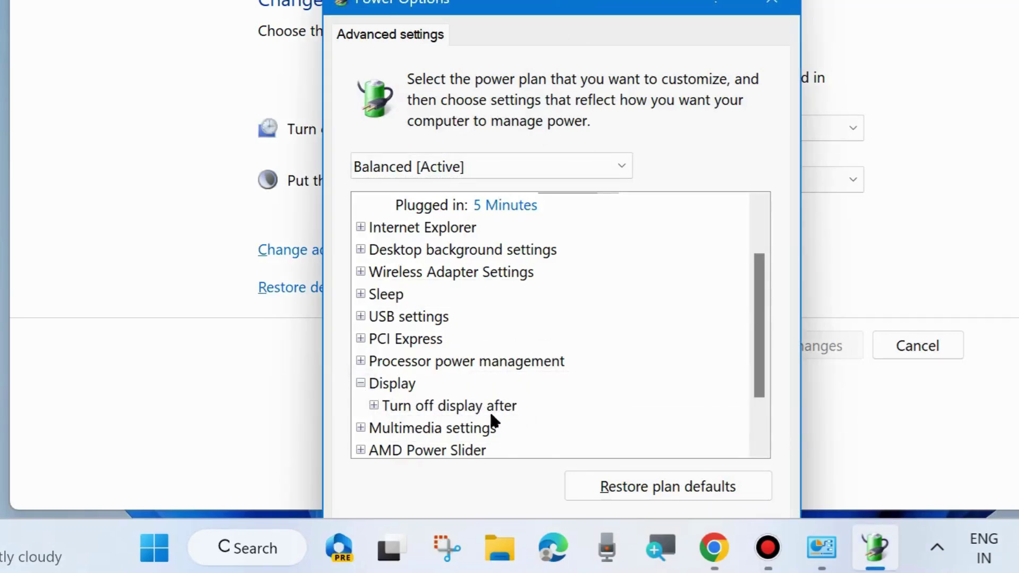
left_click(408, 409)
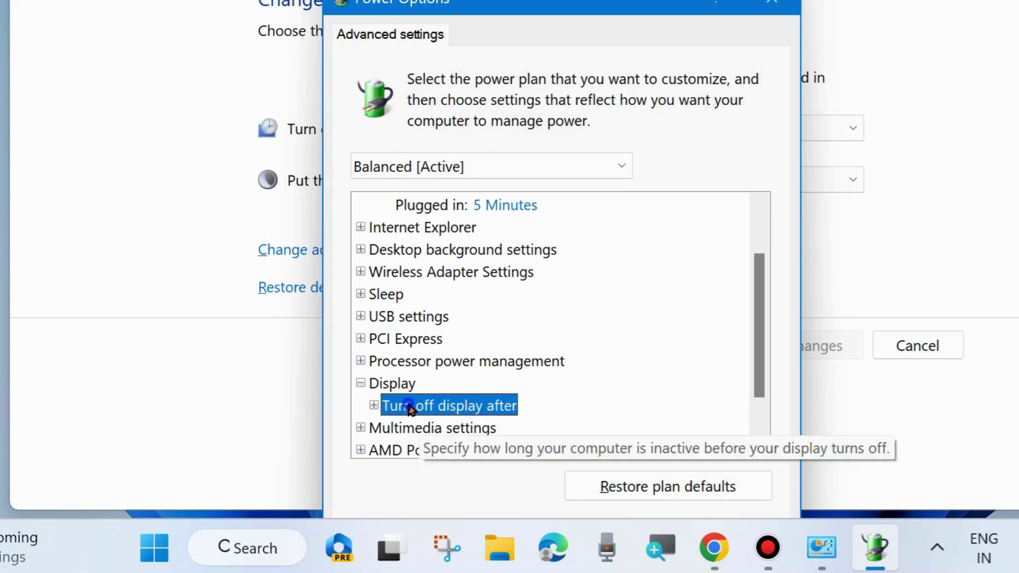
left_click(374, 406)
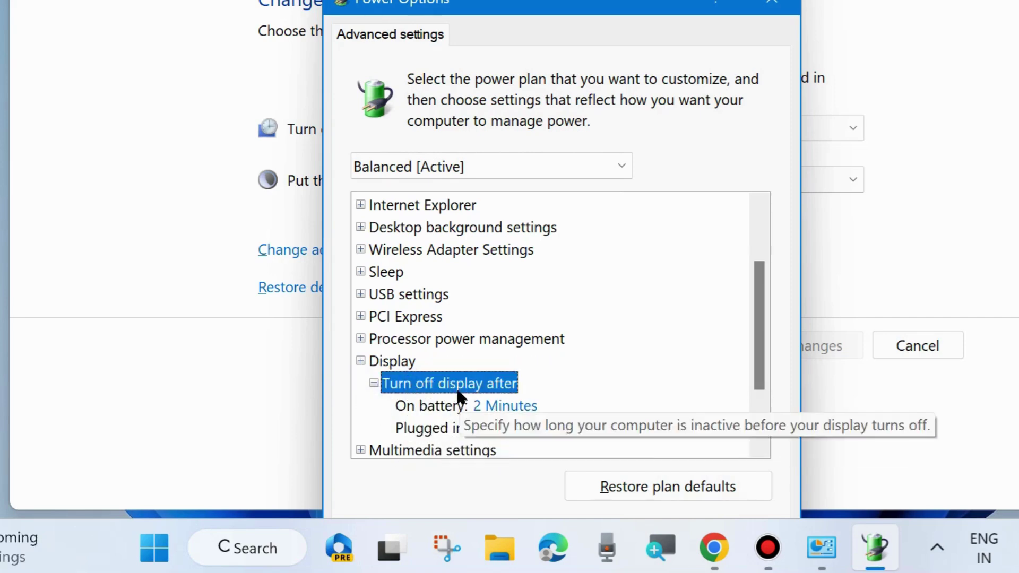
scroll(487, 403, "down", 2)
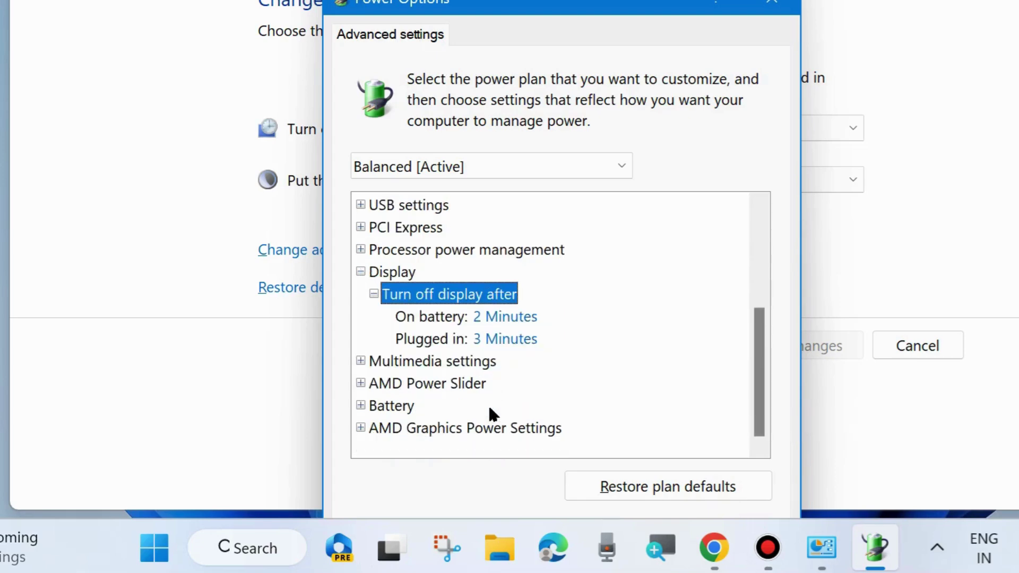
left_click(389, 273)
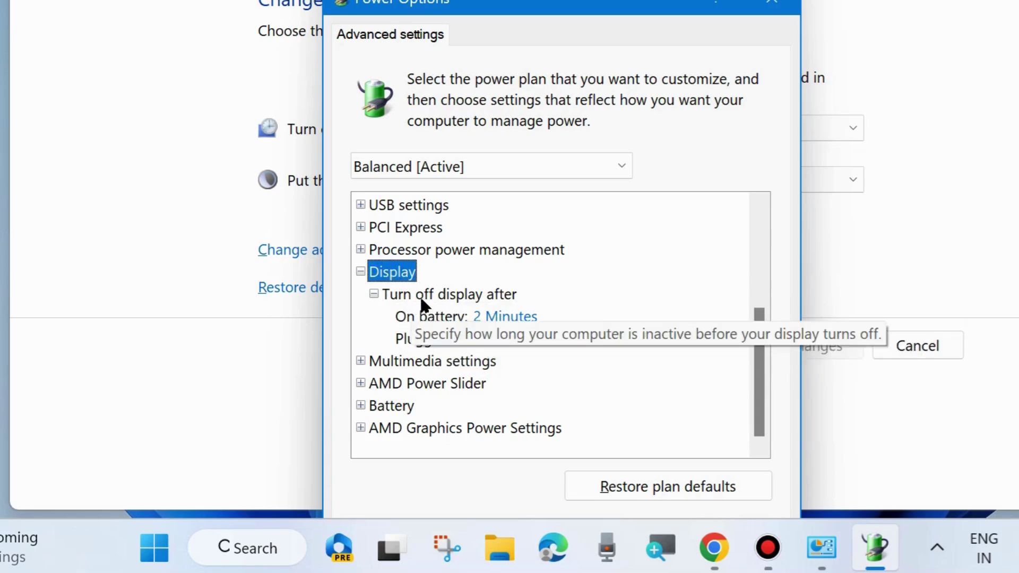
double_click(369, 274)
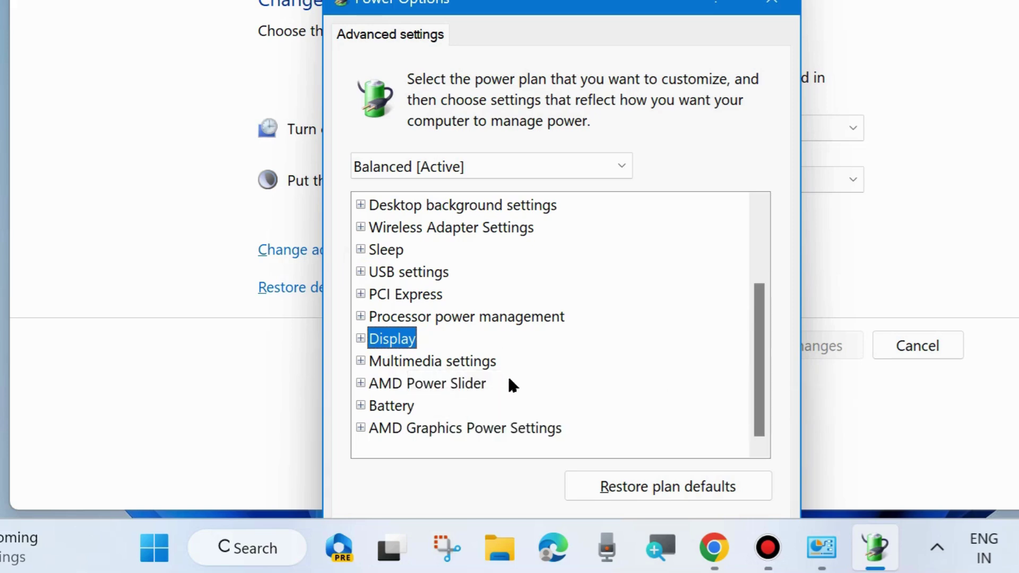
left_click(773, 4)
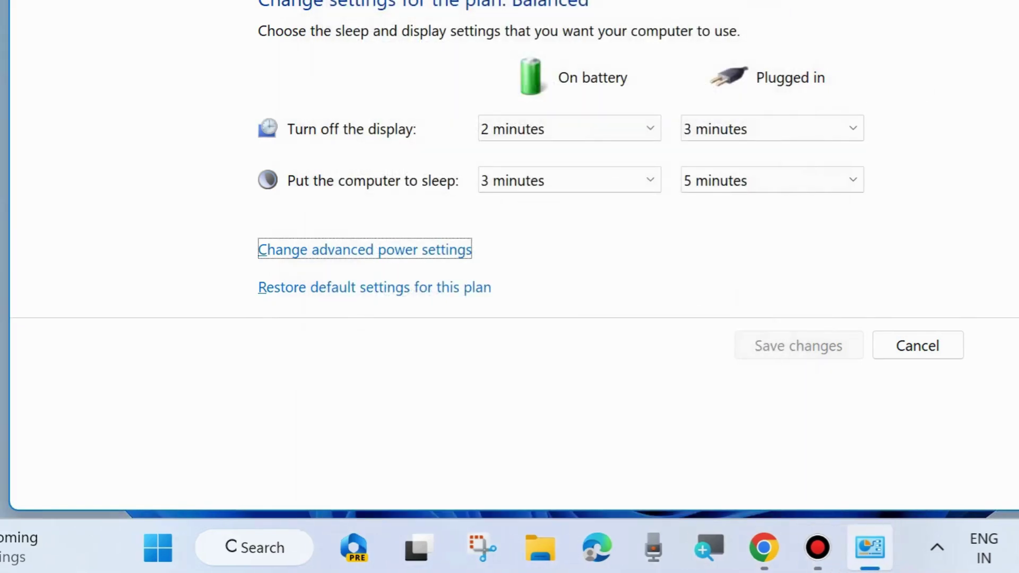
Close Control Panel and refresh the desktop
key("alt+F4")
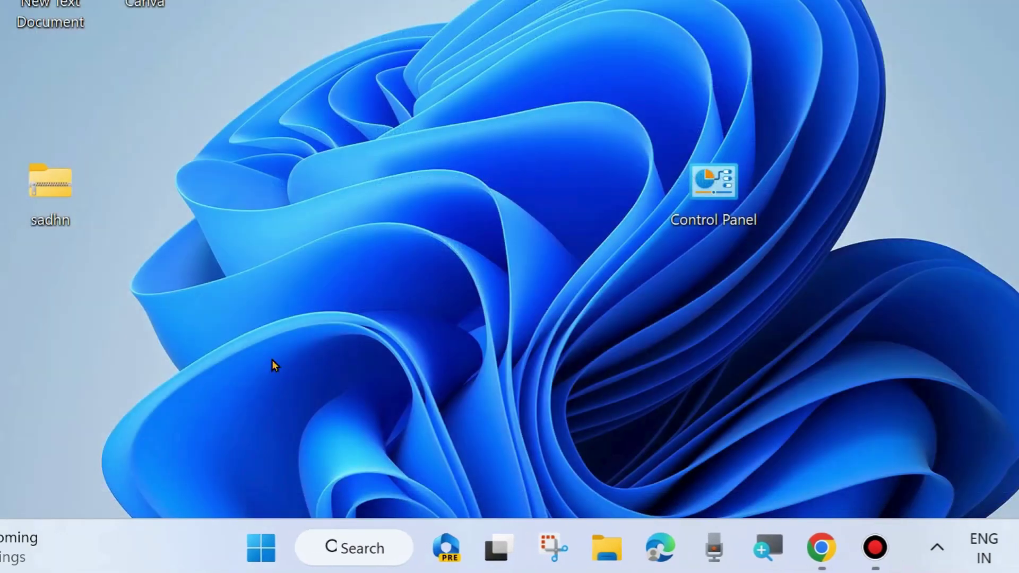
right_click(418, 437)
left_click(506, 151)
Launch Device Manager from the Start right-click menu and expand Batteries
right_click(261, 549)
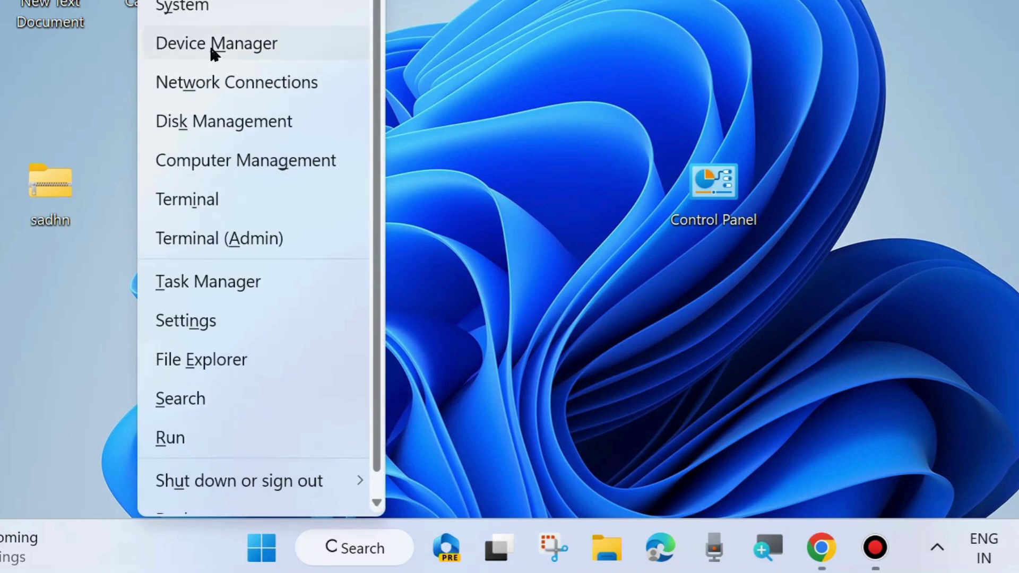
left_click(211, 47)
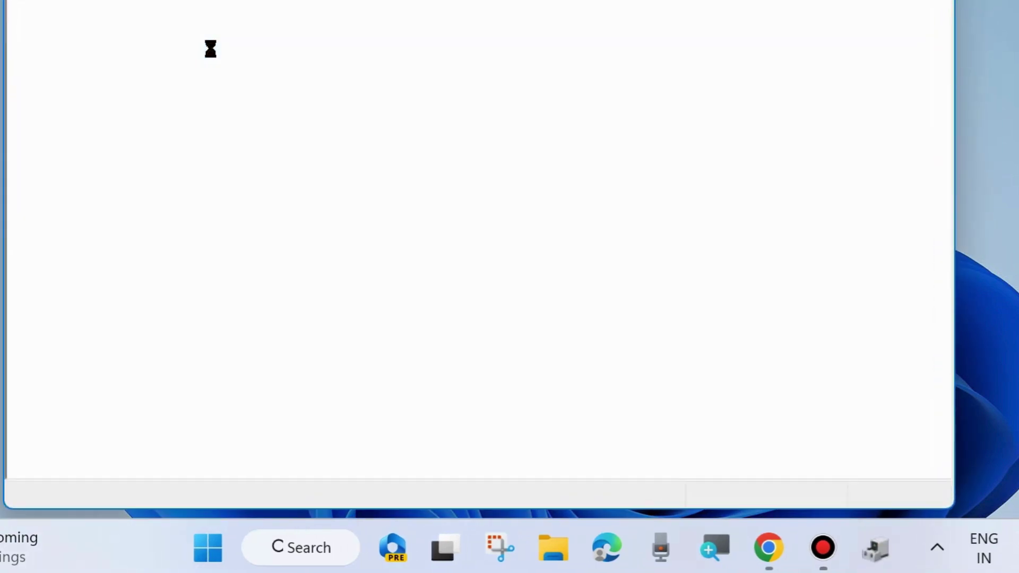
left_click_drag(331, 0, 402, 8)
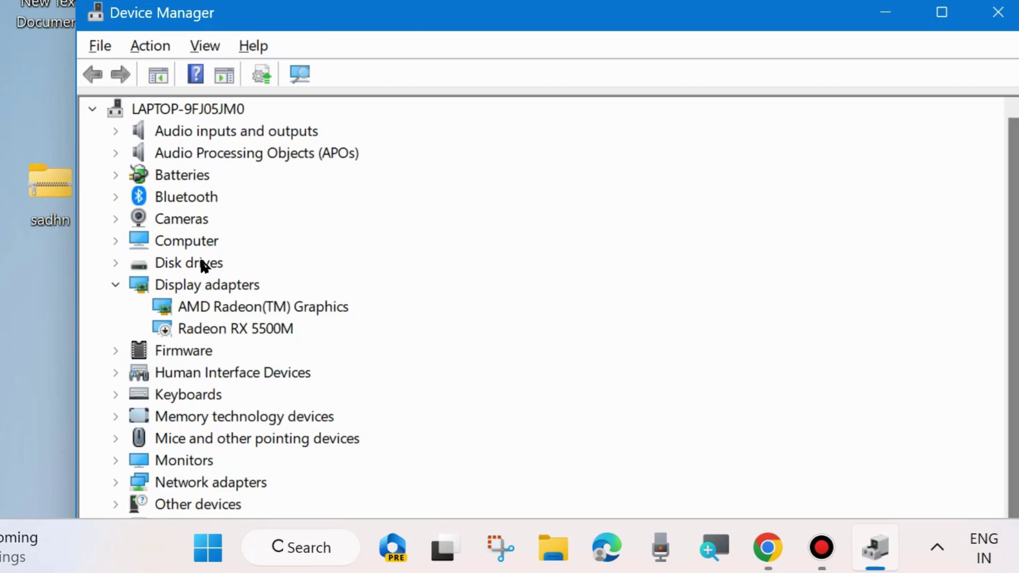
left_click(115, 176)
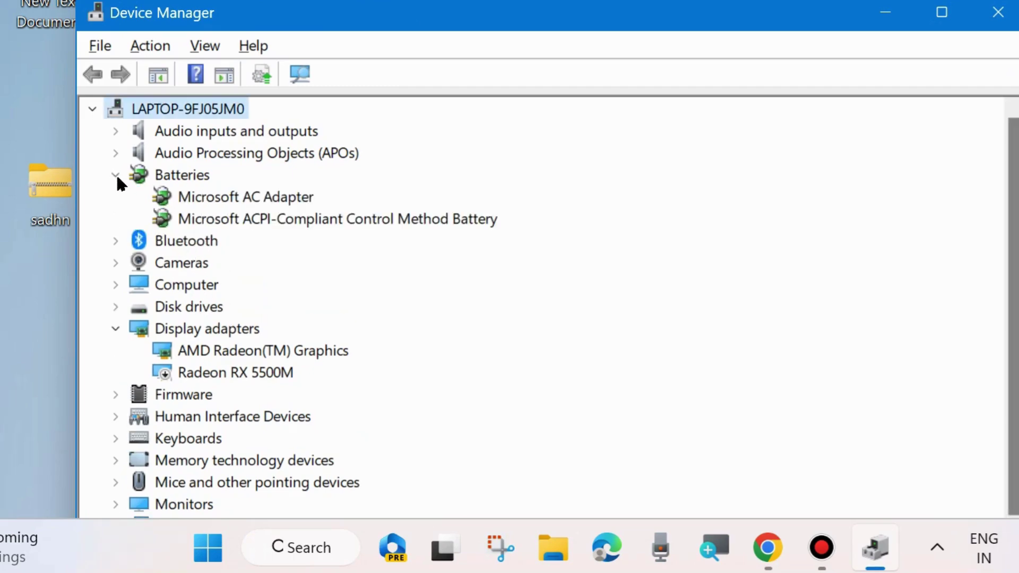
Update the Microsoft AC Adapter driver automatically, confirming it is already current
left_click(240, 201)
right_click(272, 202)
left_click(317, 215)
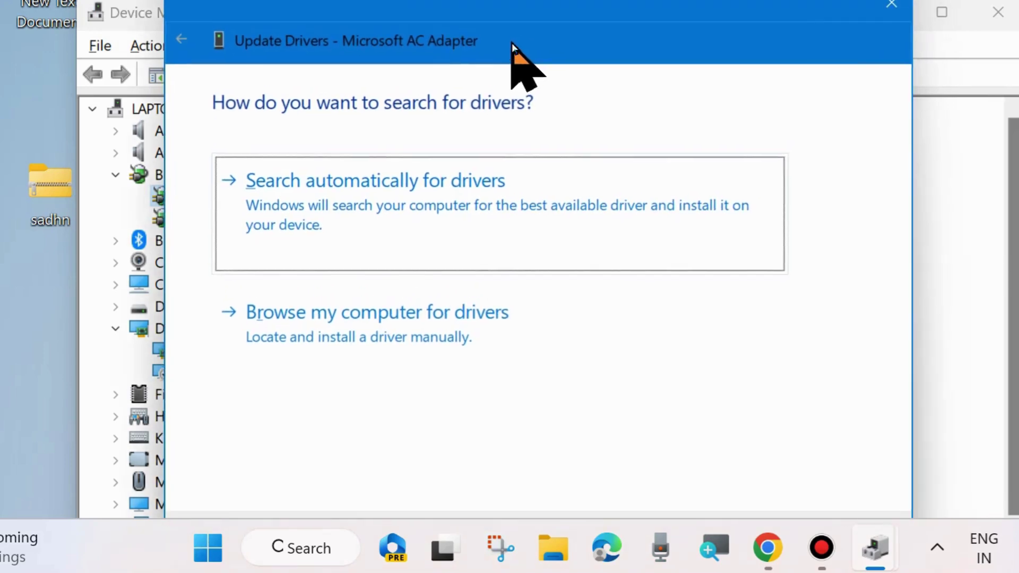
left_click(403, 199)
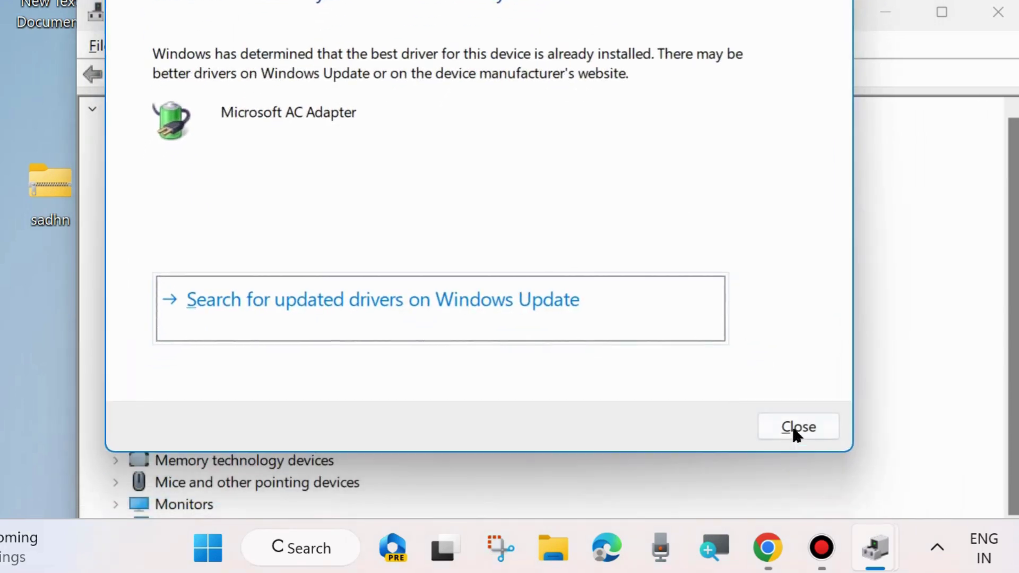
left_click(797, 429)
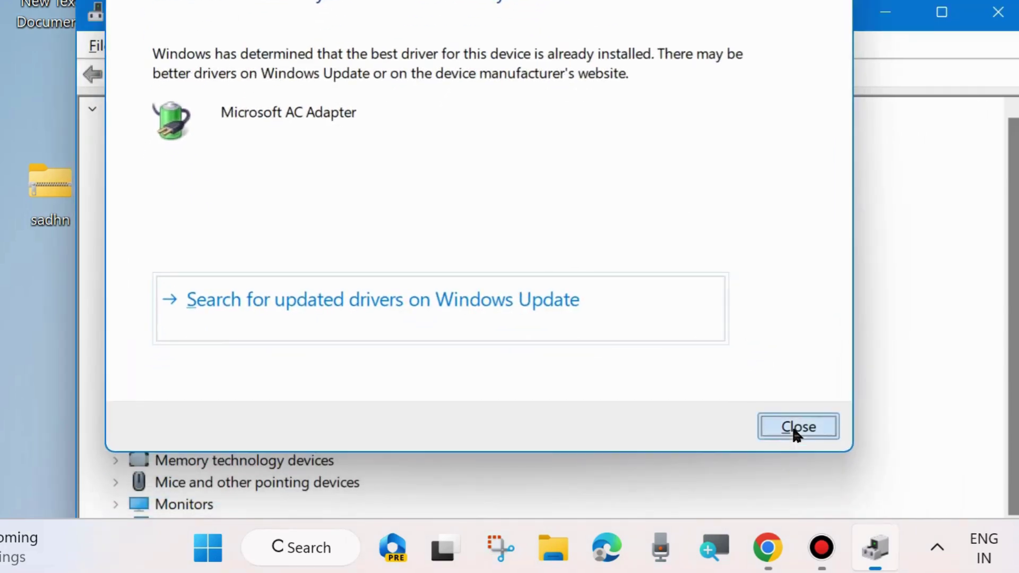
Update the ACPI-compliant battery driver automatically, confirm it is current, and close Device Manager
right_click(305, 215)
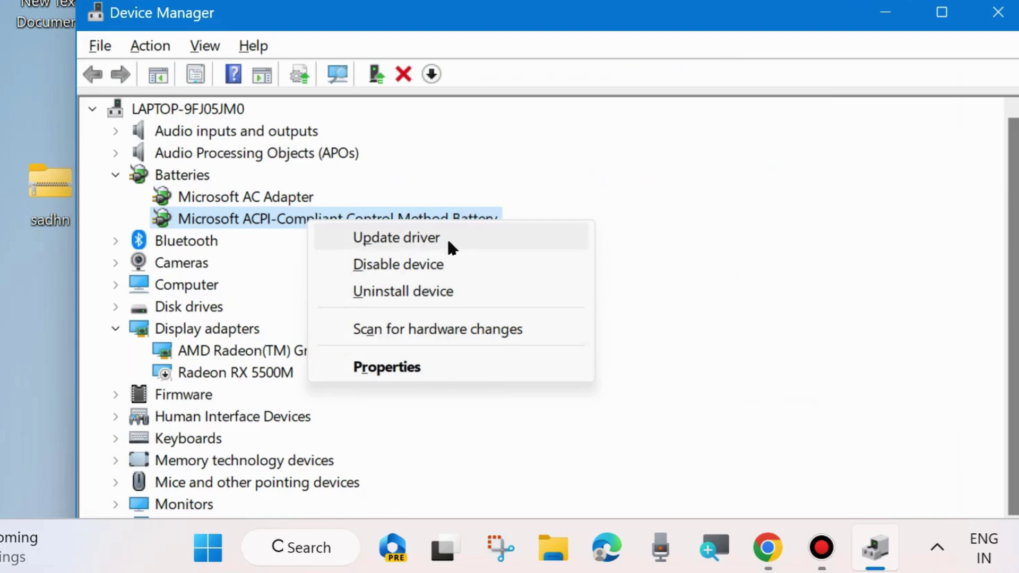
left_click(409, 239)
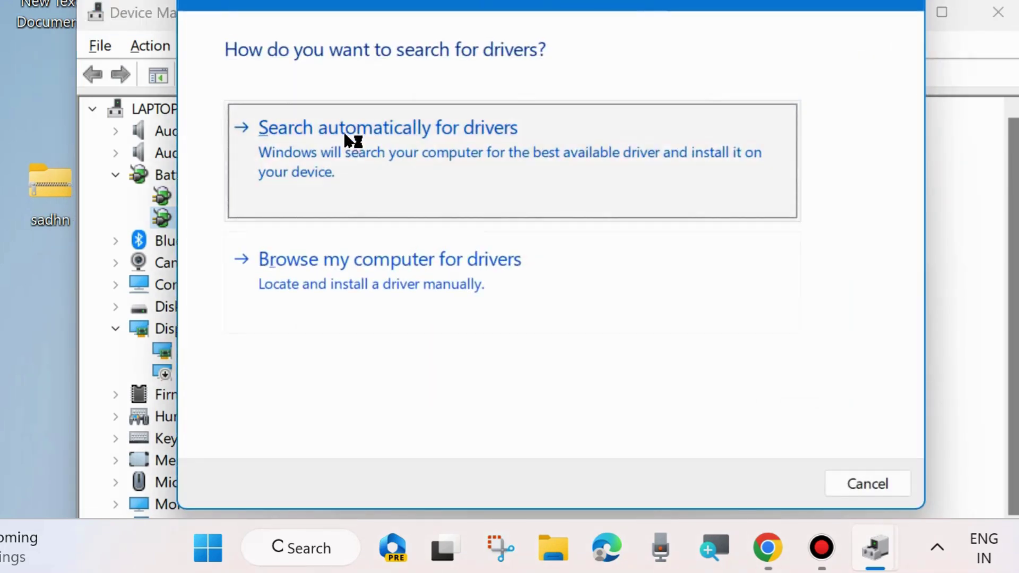
left_click(350, 141)
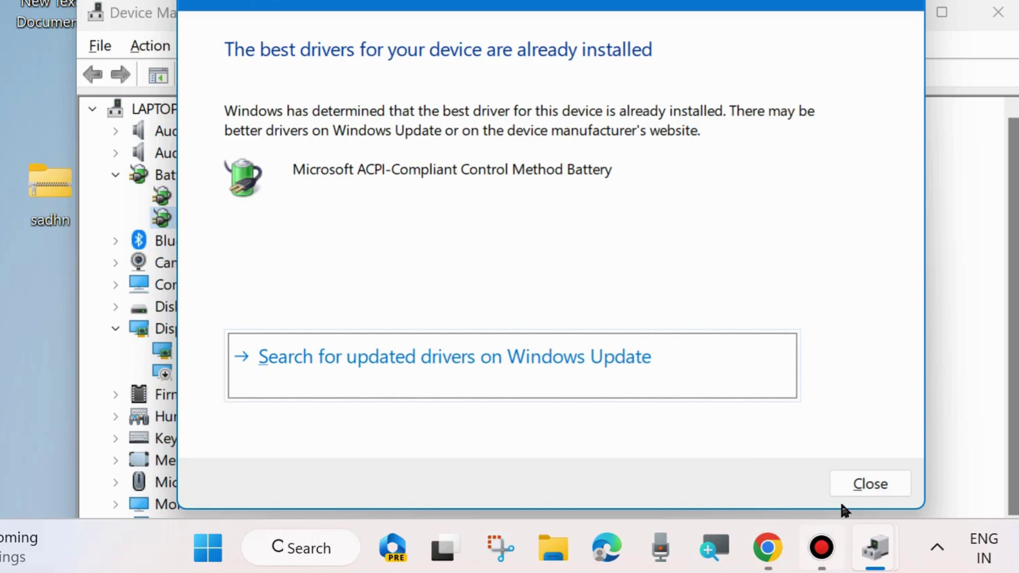
left_click(876, 485)
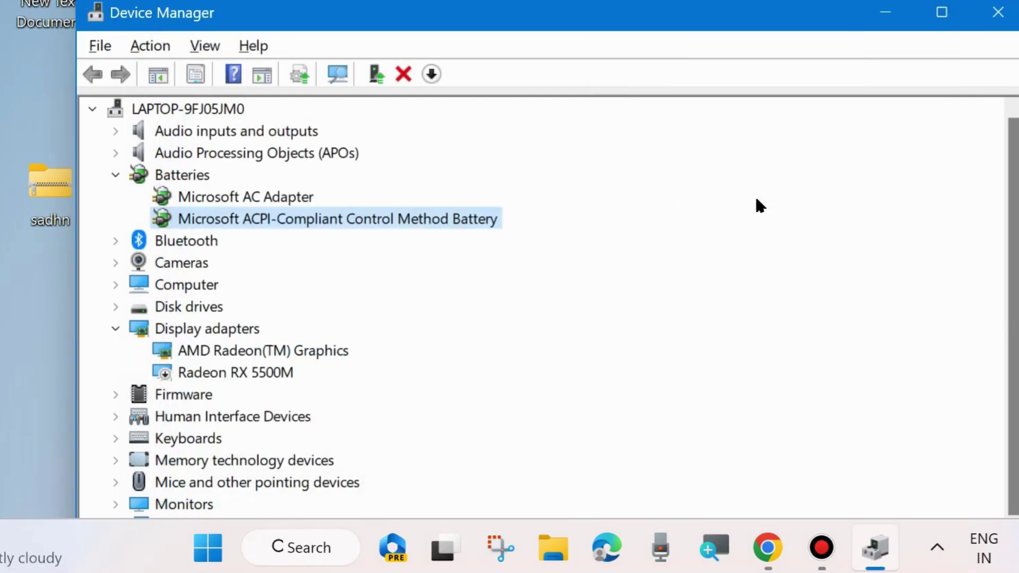
left_click(995, 14)
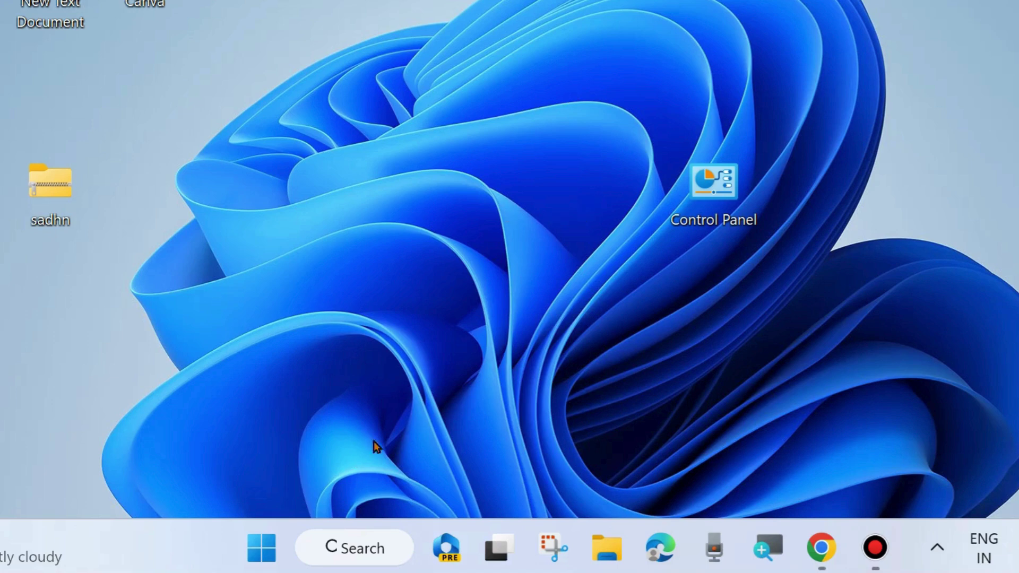
right_click(259, 549)
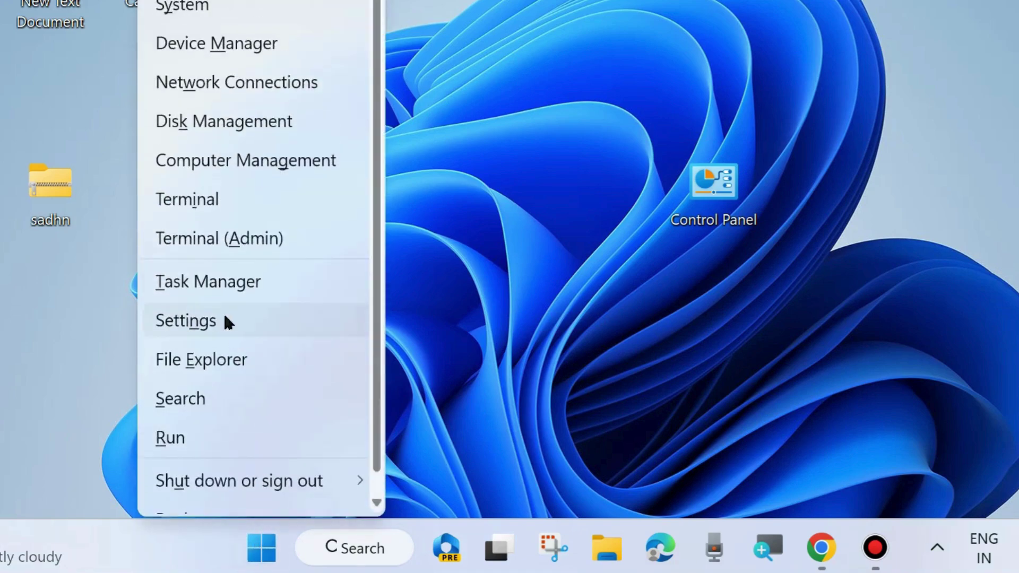
left_click(199, 321)
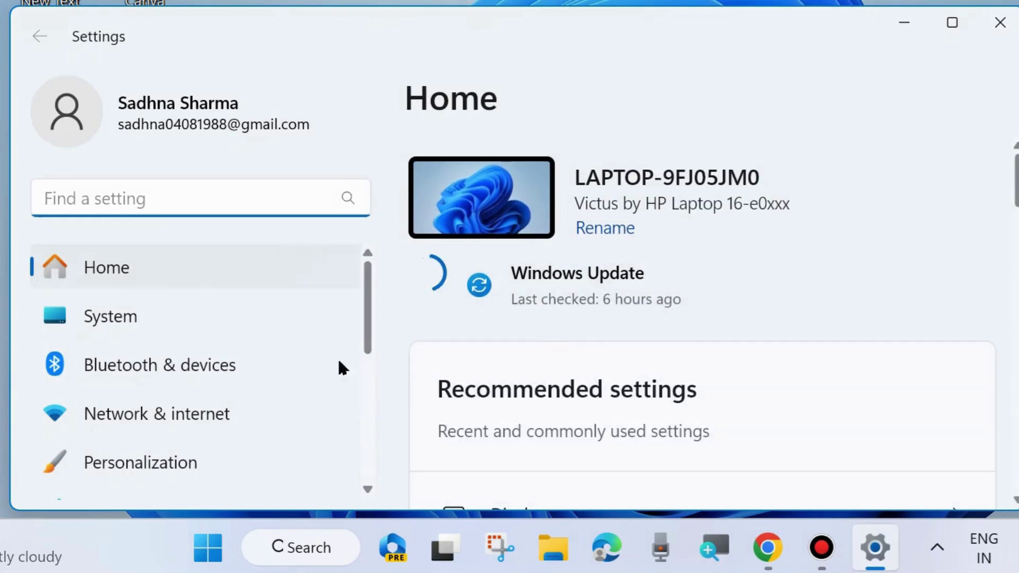
left_click(118, 319)
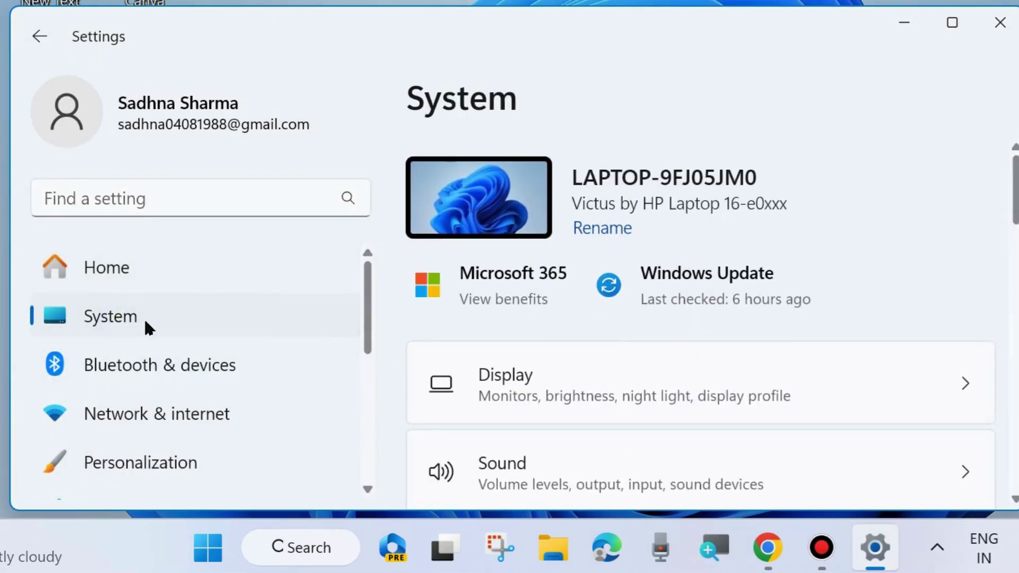
scroll(711, 369, "down", 15)
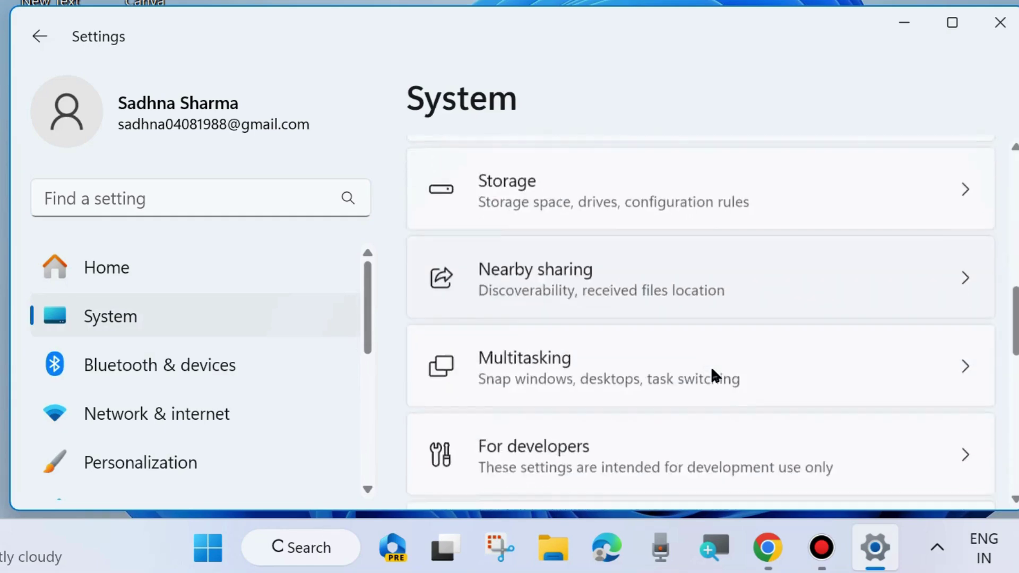
scroll(712, 369, "down", 4)
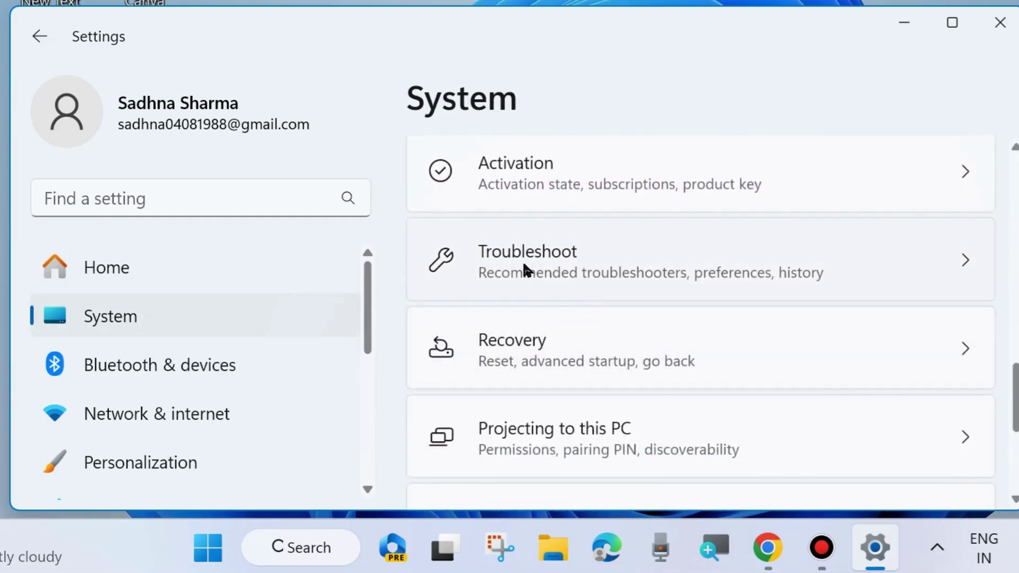
left_click(550, 265)
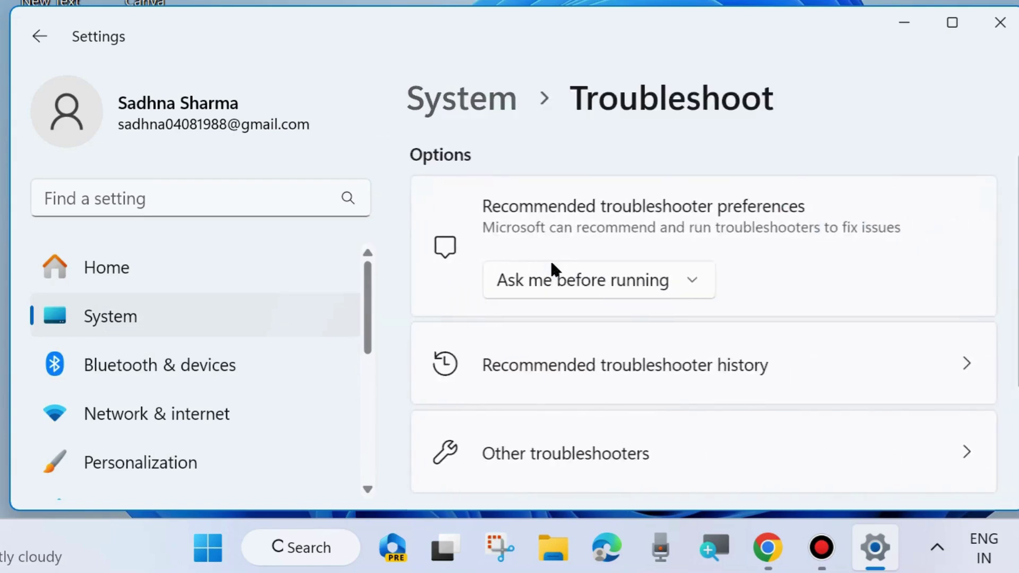
scroll(680, 403, "down", 2)
scroll(679, 404, "down", 1)
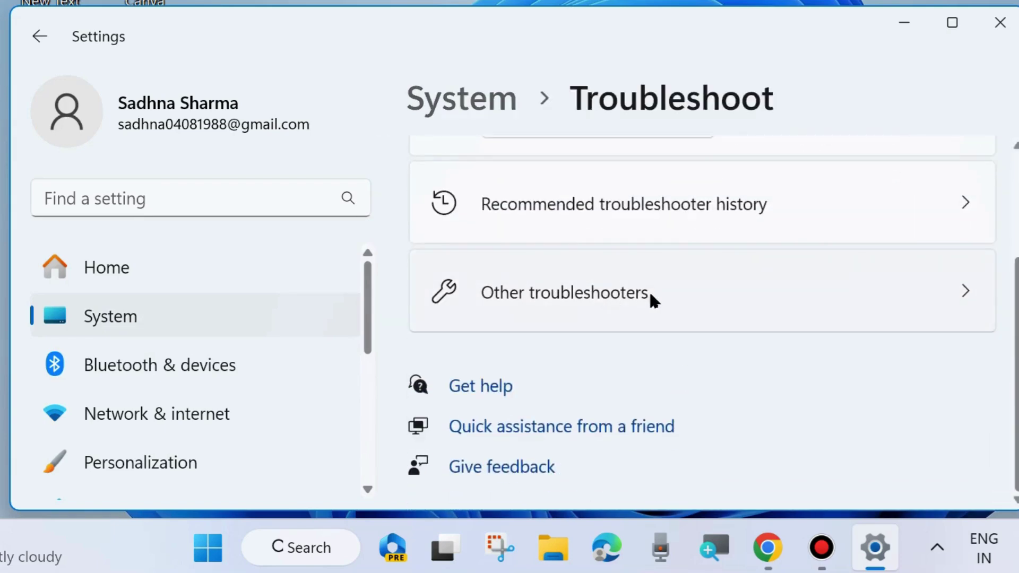
left_click(641, 296)
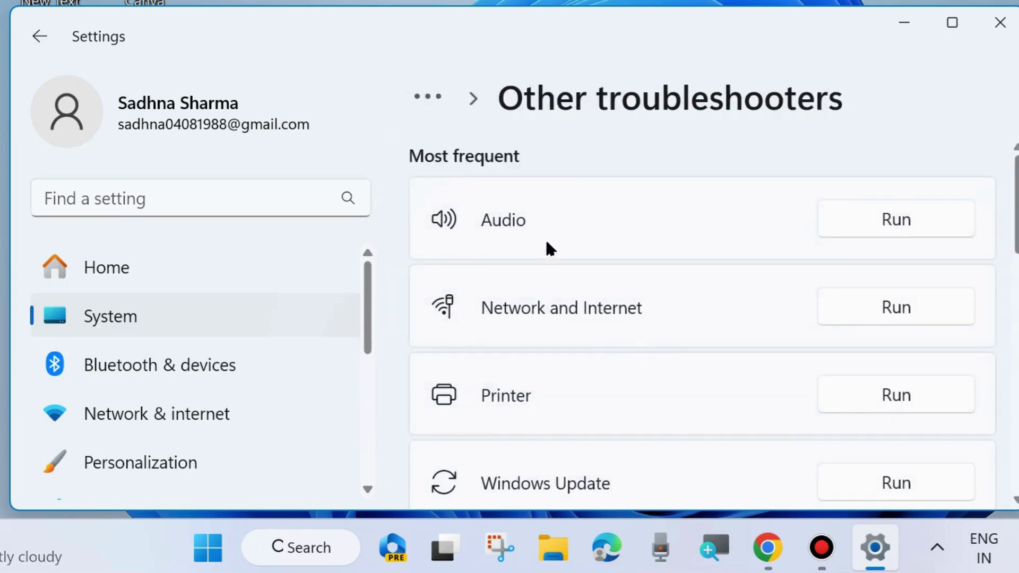
scroll(542, 382, "down", 8)
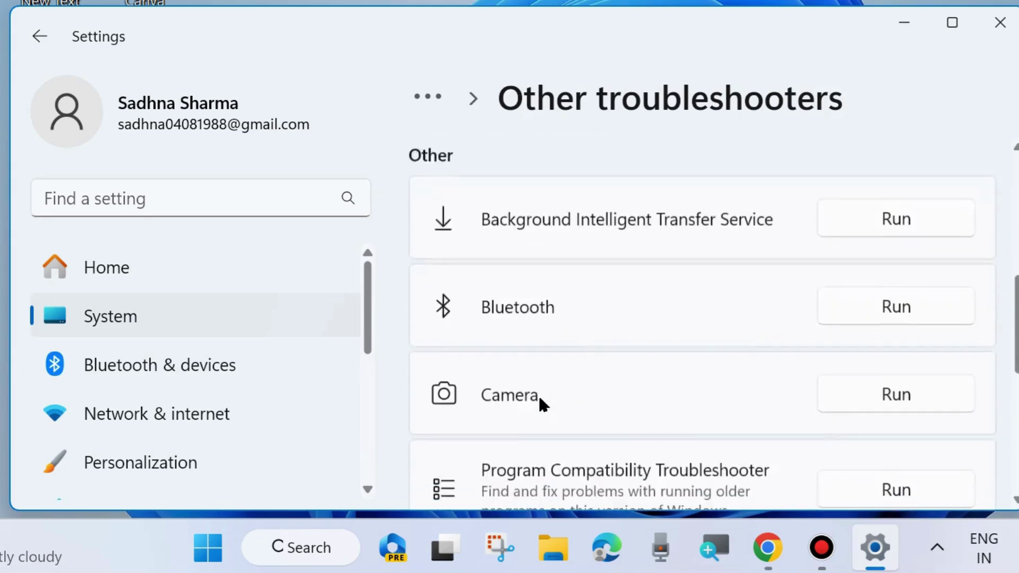
scroll(583, 409, "down", 6)
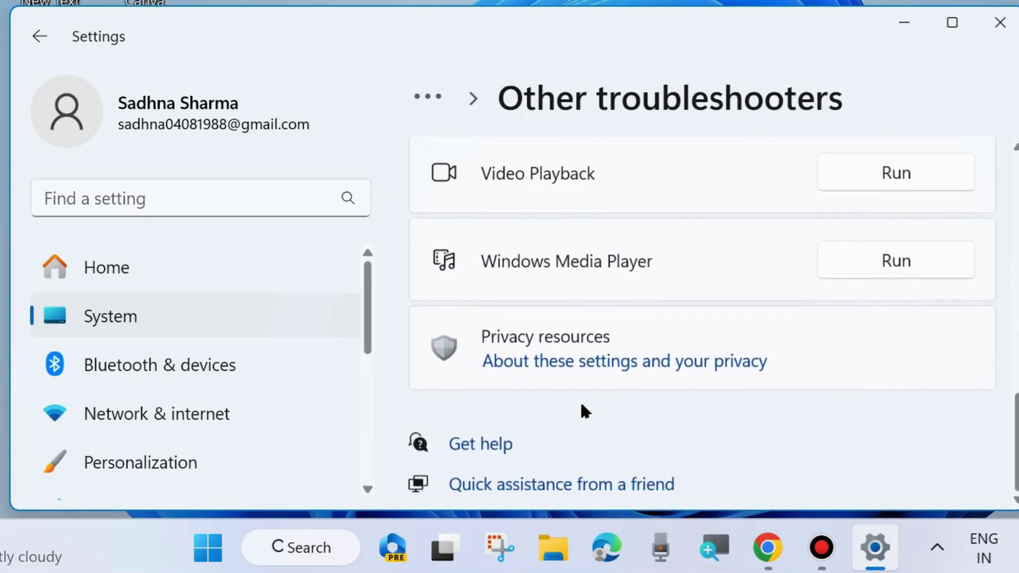
scroll(582, 406, "up", 14)
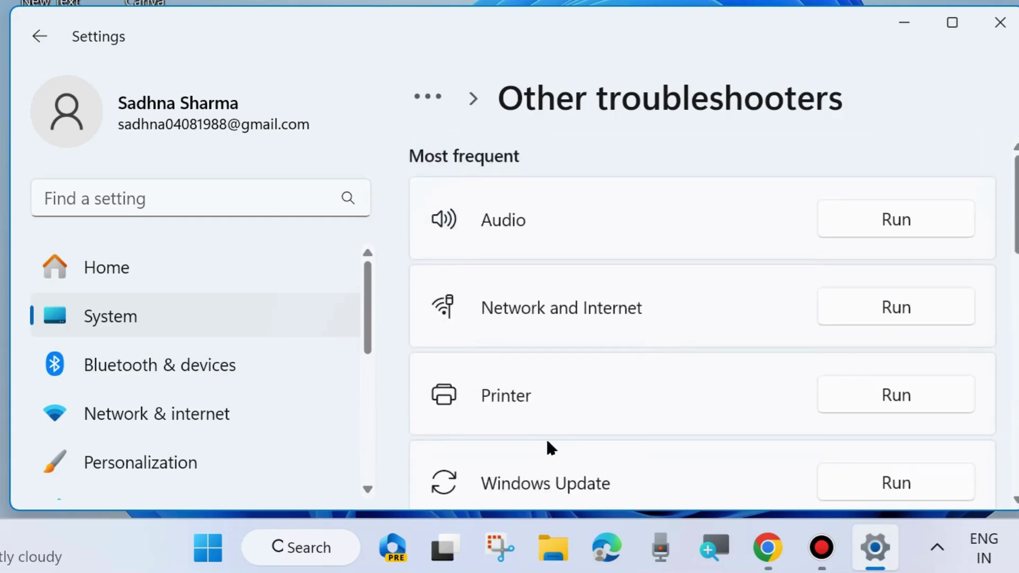
left_click(997, 22)
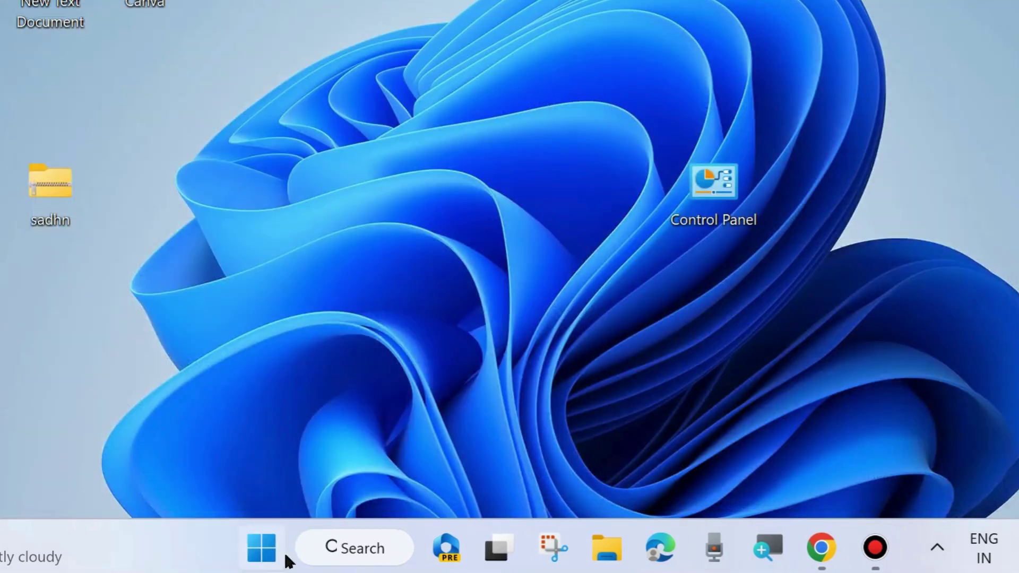
left_click(358, 550)
type("power")
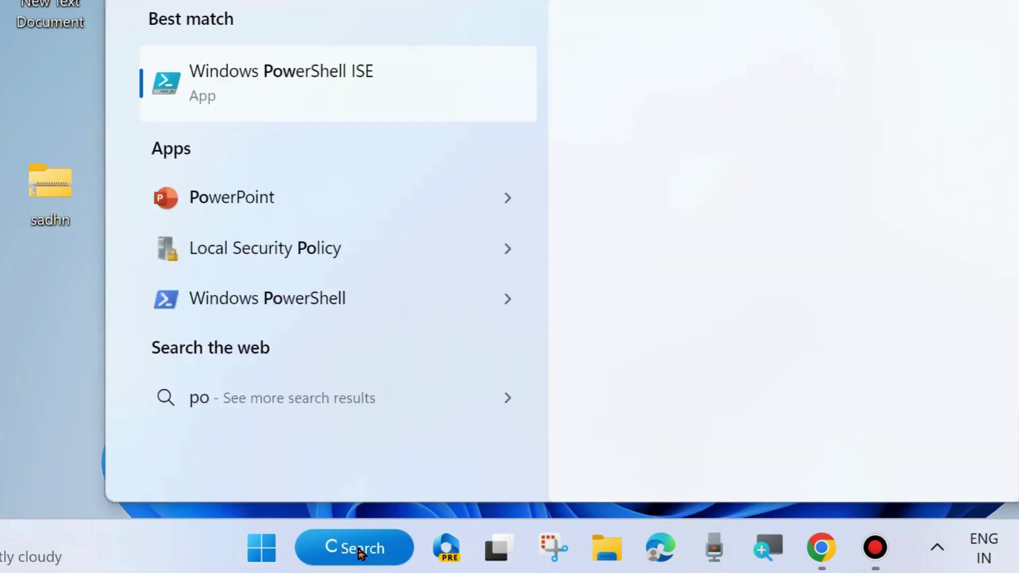
type(" tro")
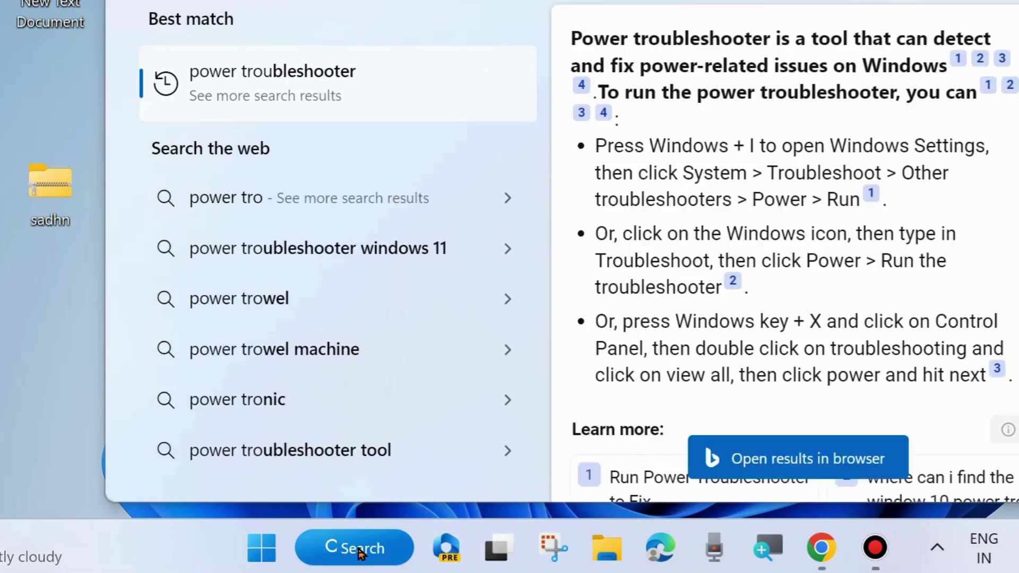
type("uble")
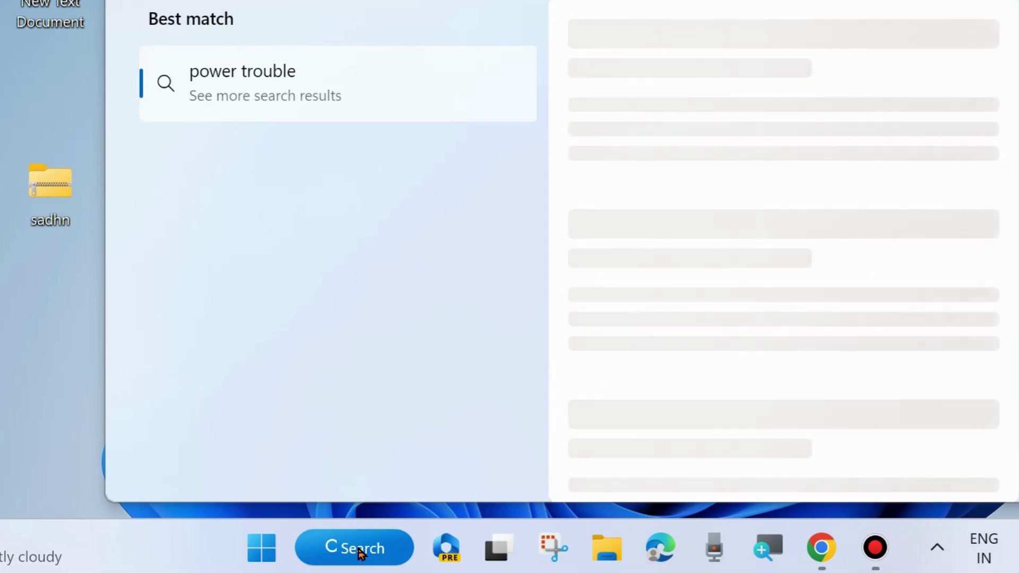